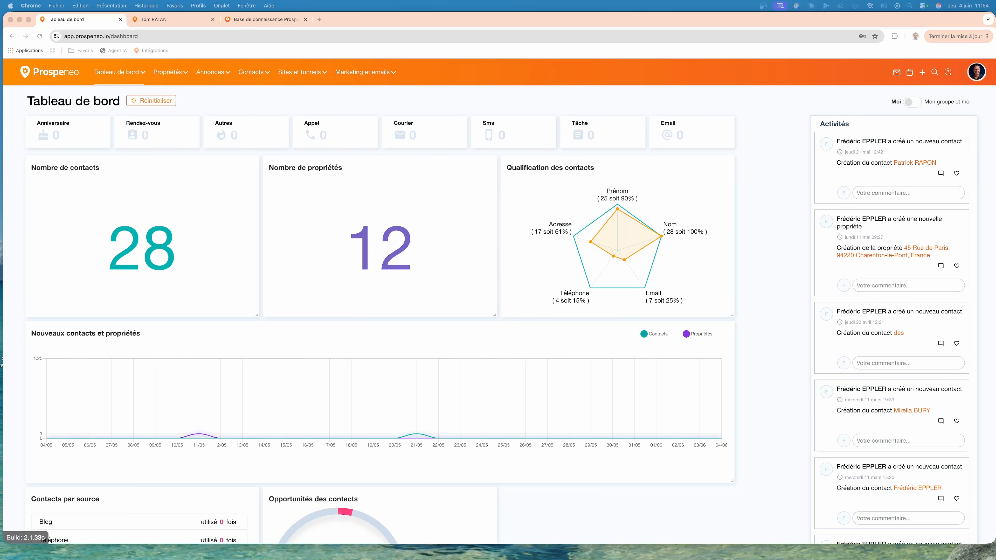
# Open the mailbox page and display its e-mail account settings.
pyautogui.click(849, 76)
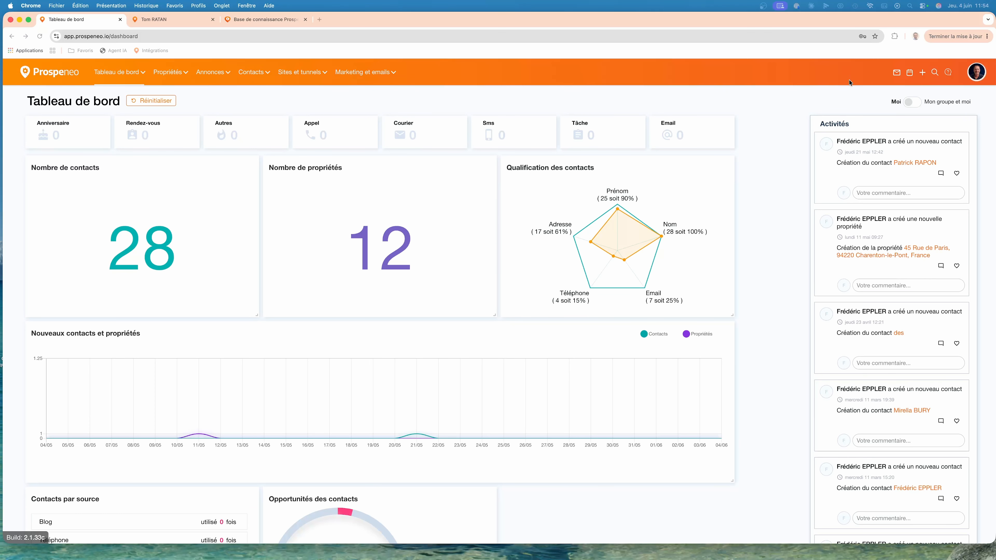
pyautogui.click(896, 74)
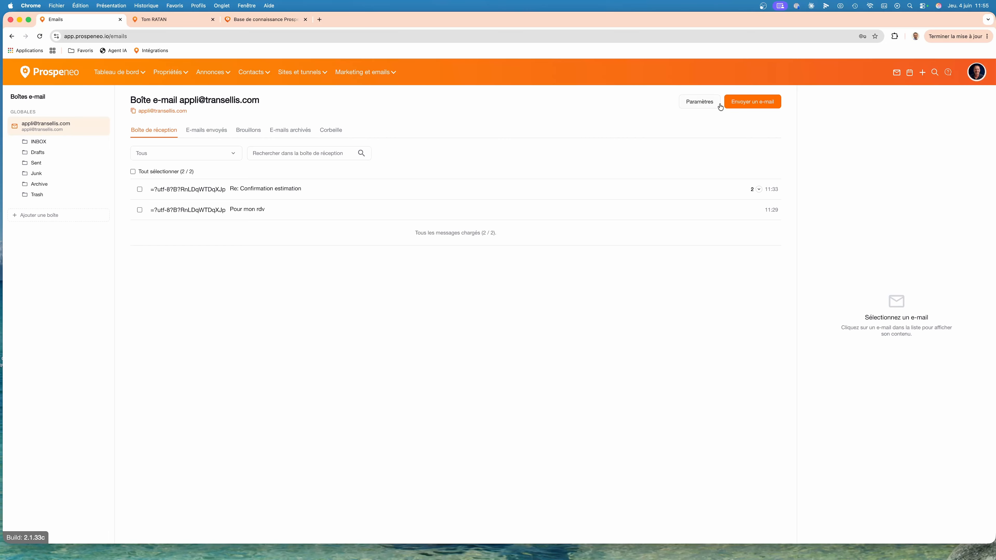
pyautogui.click(699, 102)
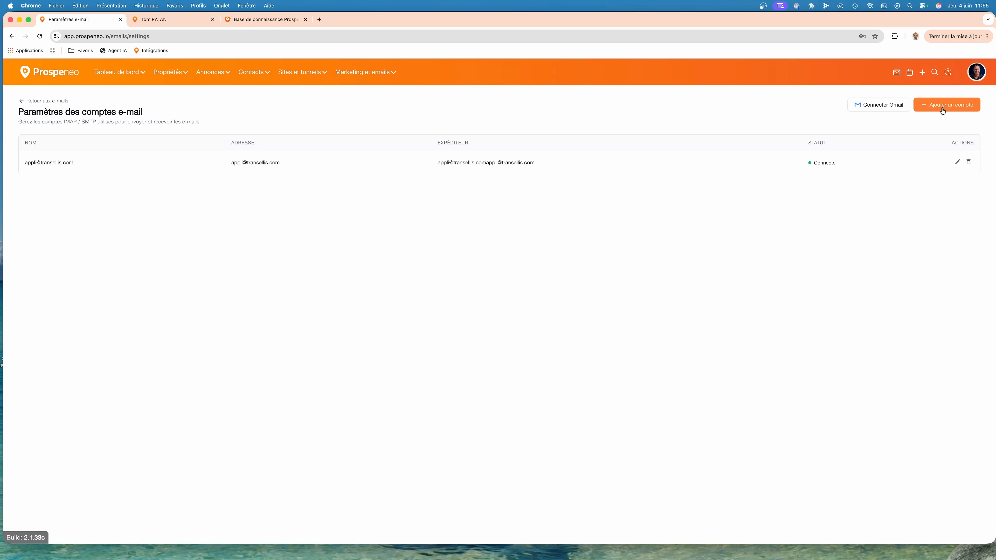
pyautogui.click(957, 162)
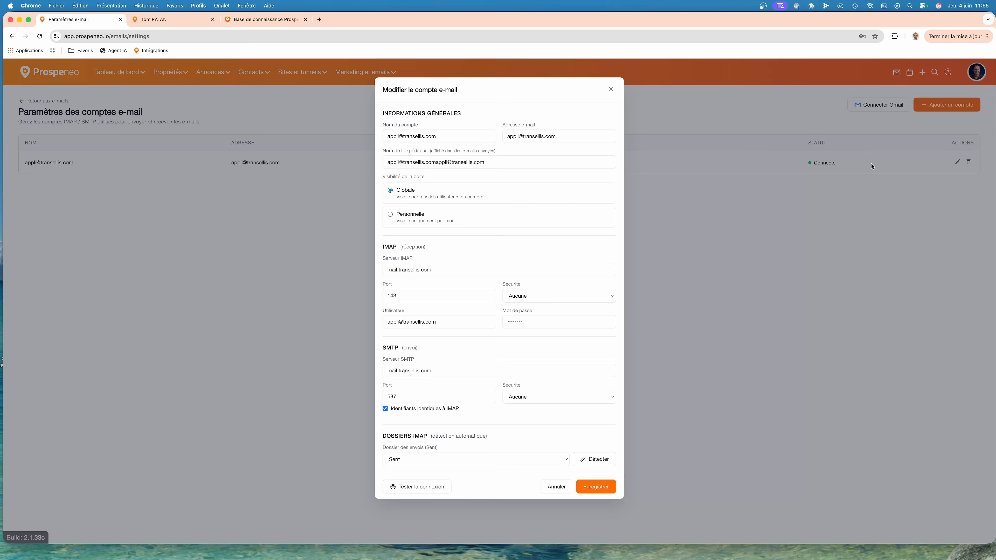
pyautogui.click(445, 136)
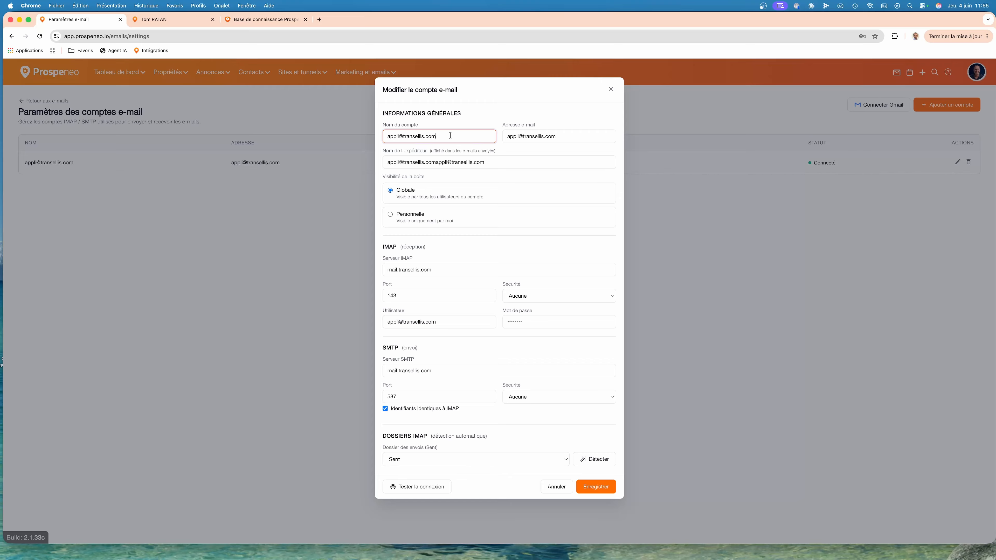
pyautogui.moveTo(451, 136); pyautogui.dragTo(387, 136)
pyautogui.write('Service client')
pyautogui.moveTo(435, 163); pyautogui.dragTo(505, 165)
pyautogui.press('BackSpace')
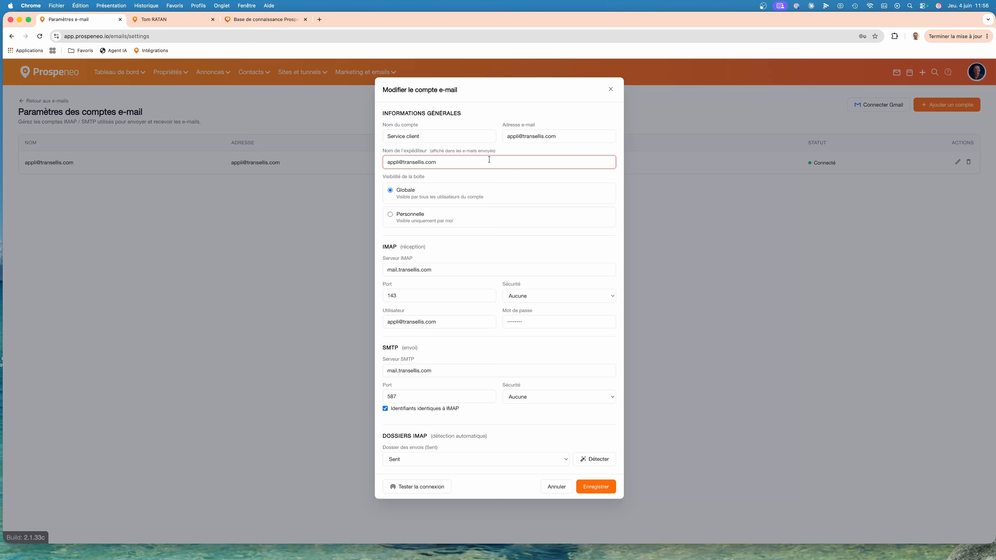
pyautogui.moveTo(470, 162); pyautogui.dragTo(376, 159)
pyautogui.moveTo(426, 133); pyautogui.dragTo(371, 135)
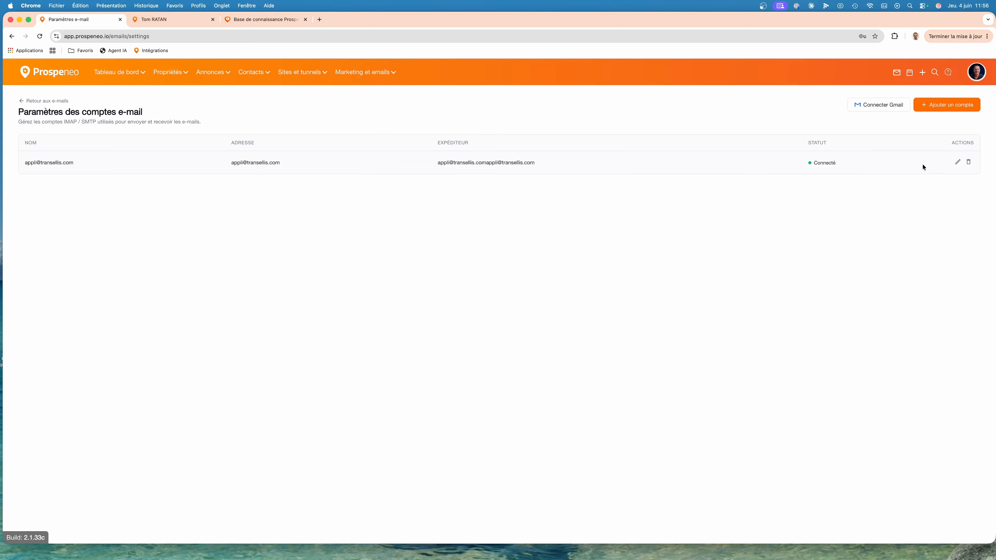
# Set the e-mail account's sender name to "service client Prospeneo" and save the account.
pyautogui.click(957, 162)
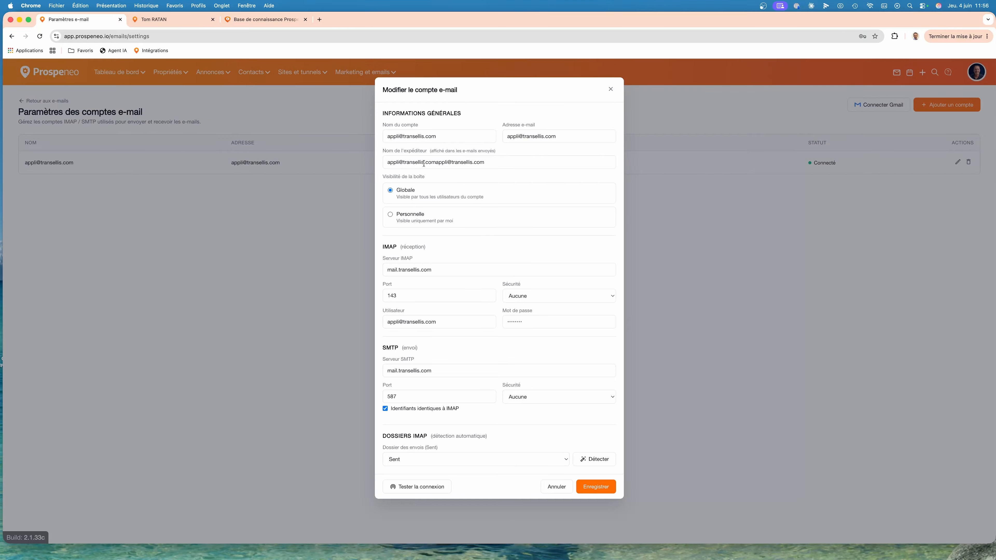
pyautogui.tripleClick(433, 162)
pyautogui.press('super+v')
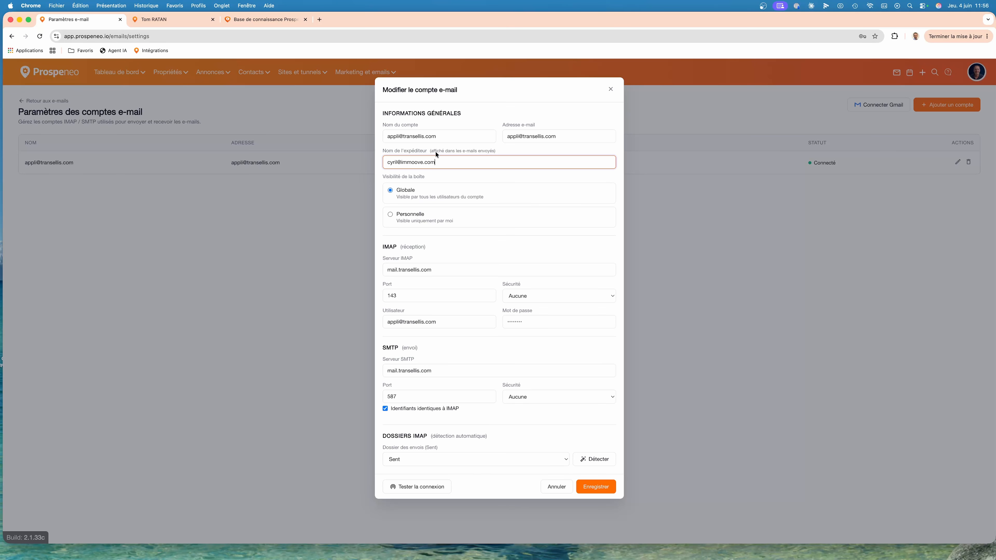
pyautogui.moveTo(439, 162); pyautogui.dragTo(384, 160)
pyautogui.press('BackSpace')
pyautogui.write('service client Prospeno')
pyautogui.press('BackSpace')
pyautogui.write('eo')
pyautogui.scroll(-1, 451, 241)
pyautogui.click(593, 485)
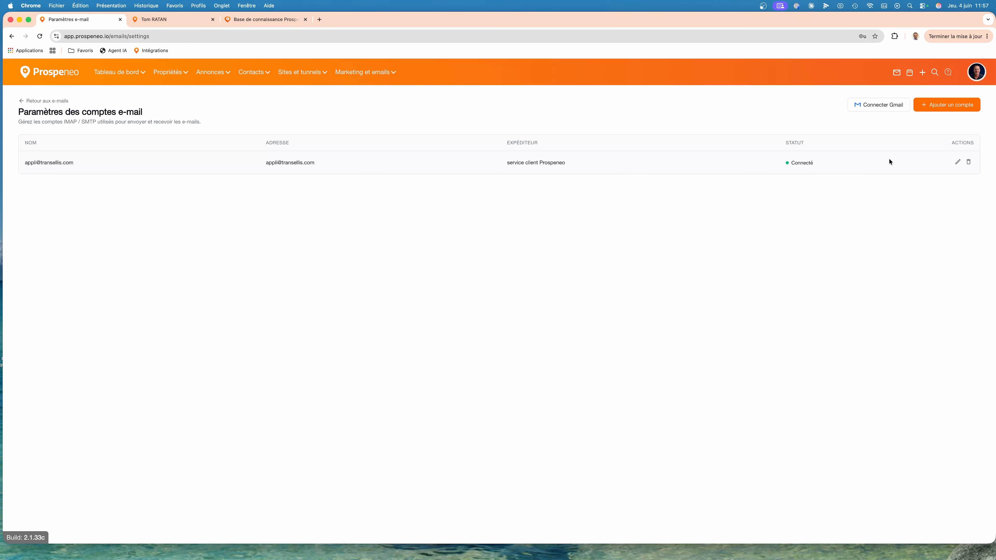
# Test the e-mail account's connection, and save it after auto-detecting the IMAP folders with Sent kept for sent mail.
pyautogui.click(957, 163)
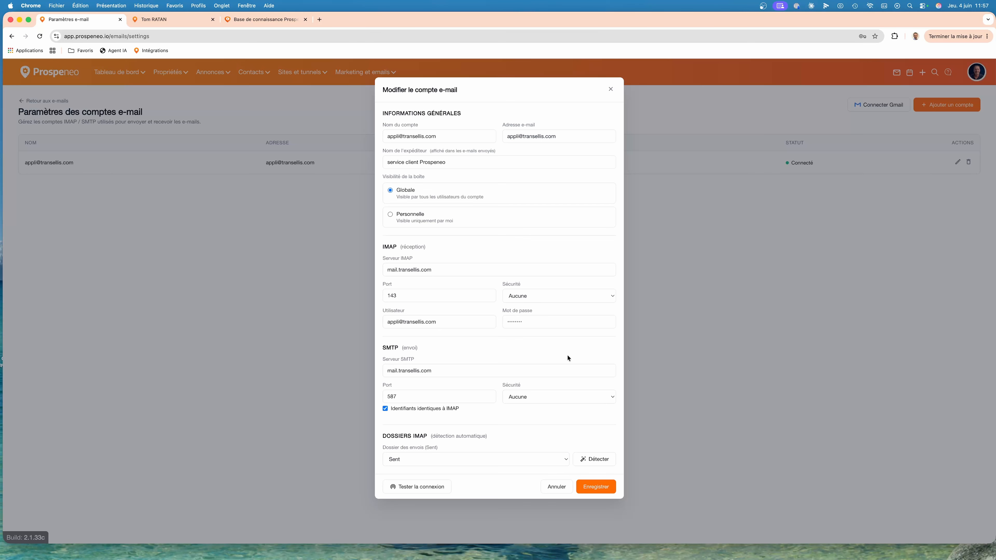
pyautogui.click(430, 488)
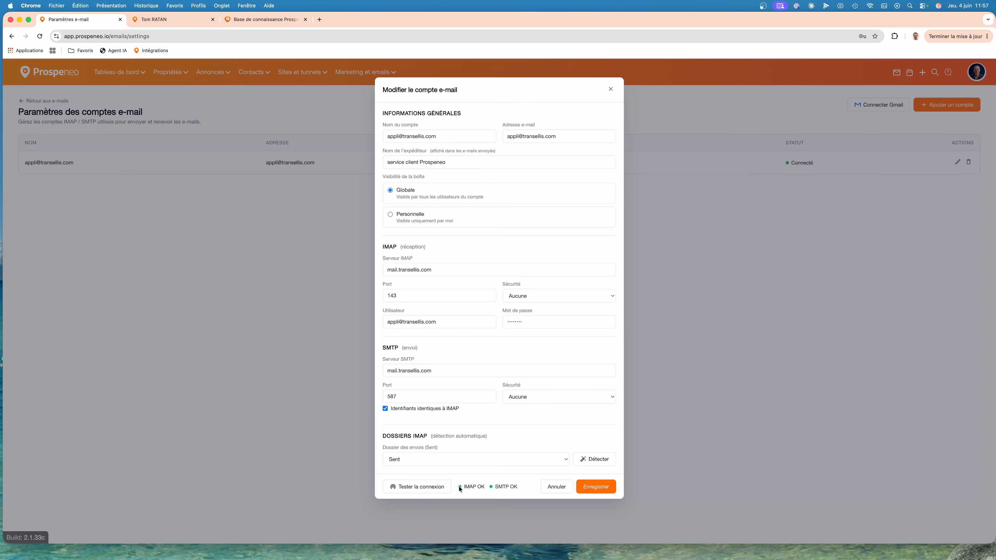
pyautogui.click(599, 461)
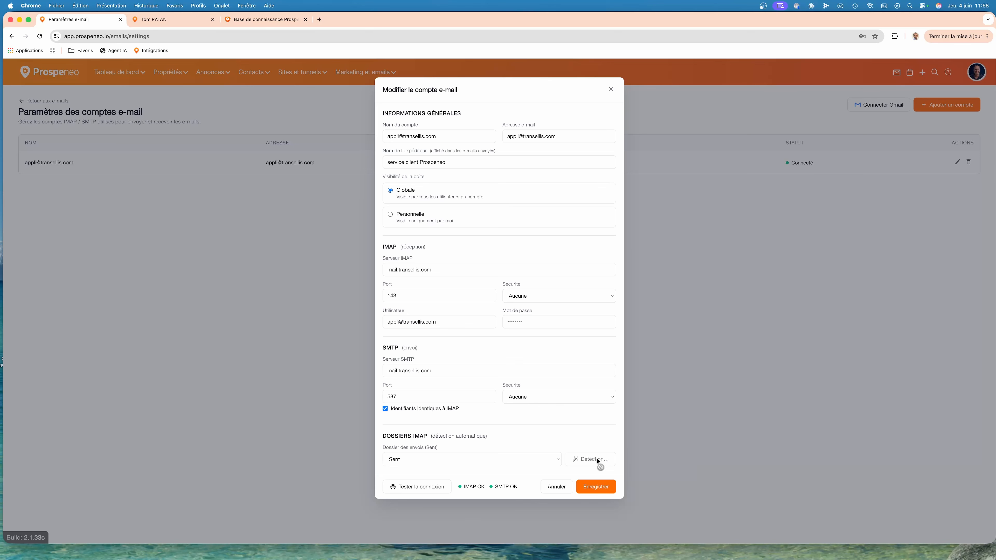
pyautogui.click(553, 459)
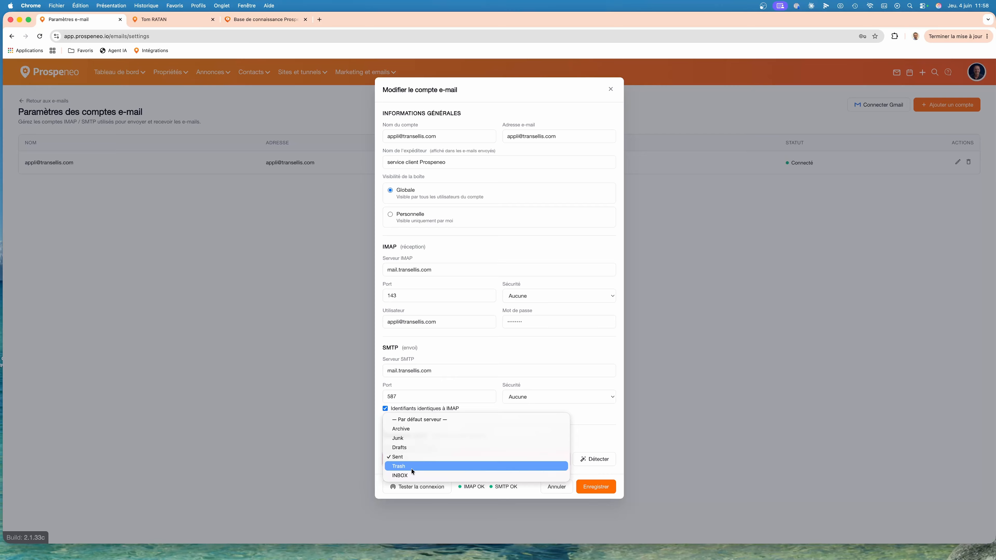
pyautogui.click(596, 425)
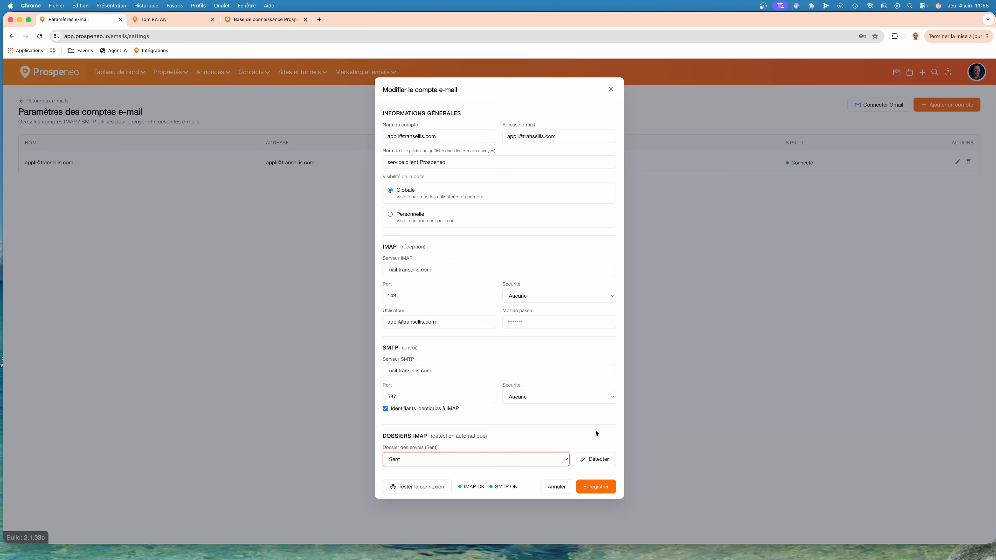
pyautogui.click(597, 487)
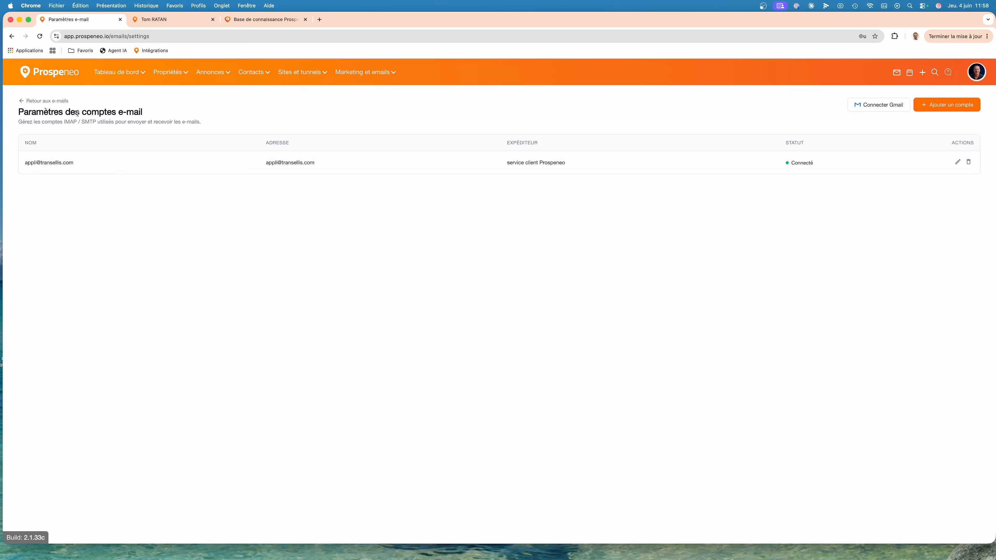
# Return to the mailbox and browse the INBOX, Drafts, Sent, Junk, Archive and Trash folders, ending on INBOX.
pyautogui.click(50, 103)
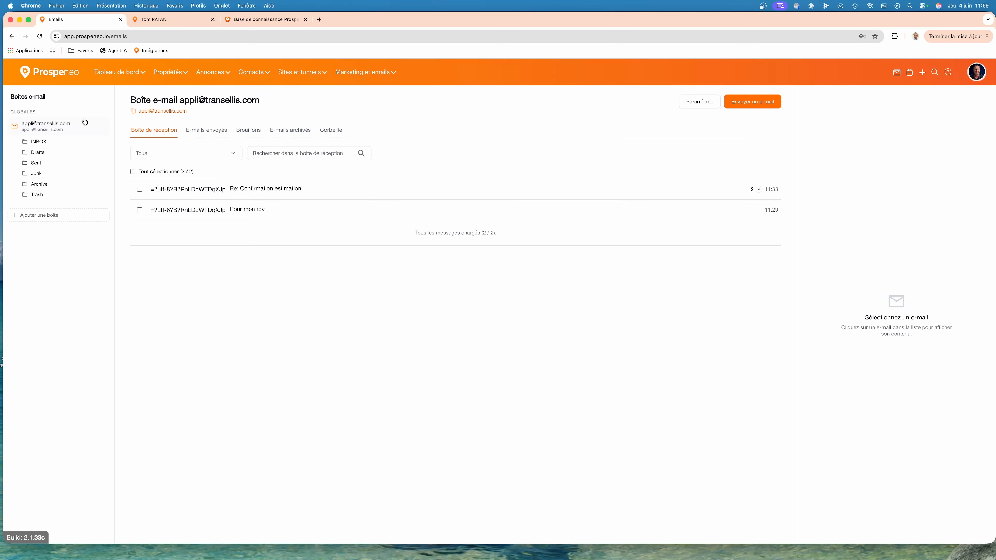
pyautogui.click(47, 147)
pyautogui.click(46, 154)
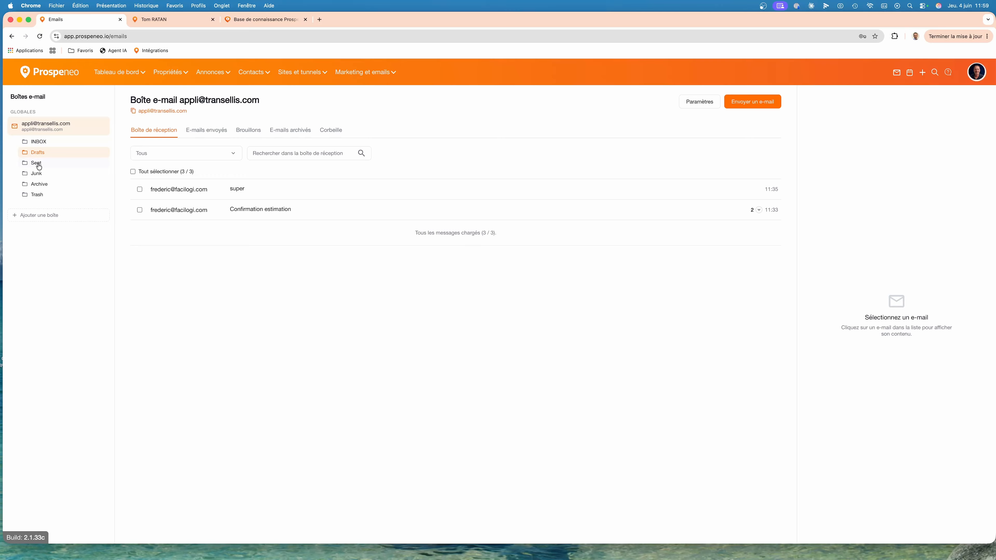
pyautogui.click(36, 163)
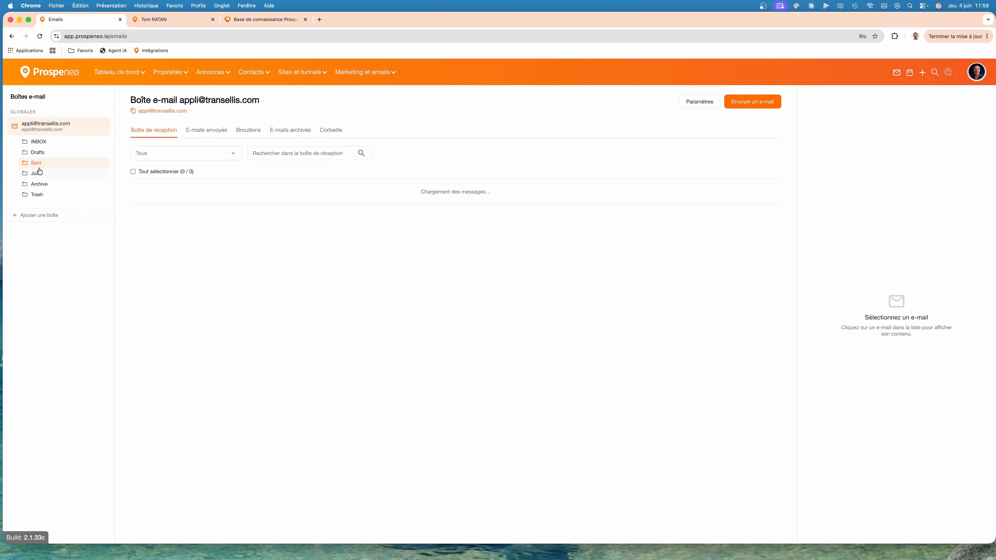
pyautogui.click(40, 175)
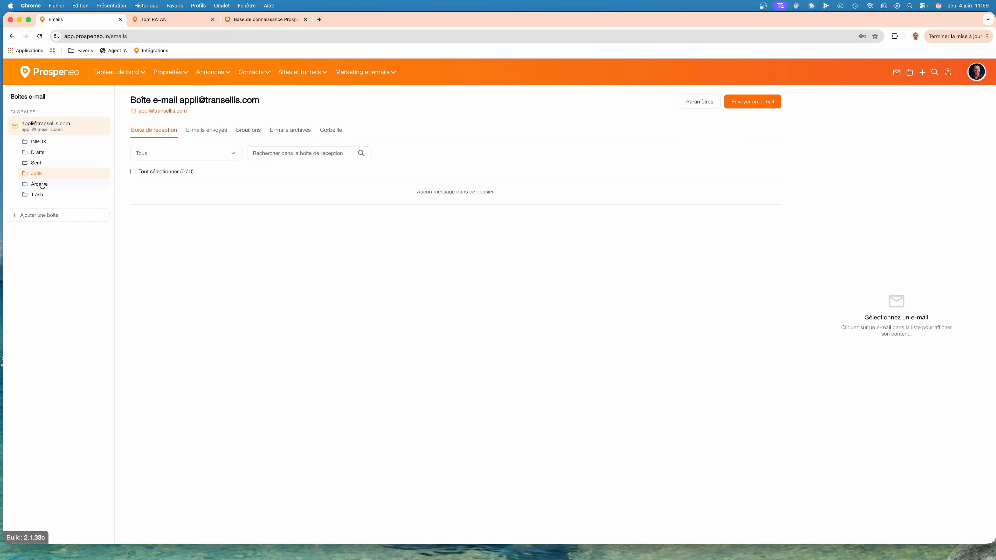
pyautogui.click(42, 184)
pyautogui.click(42, 195)
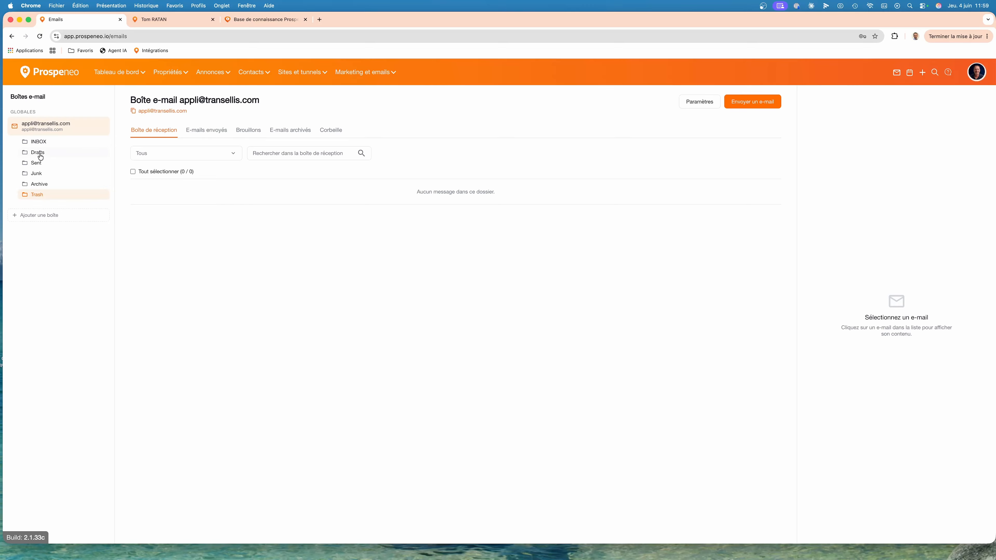
pyautogui.click(40, 143)
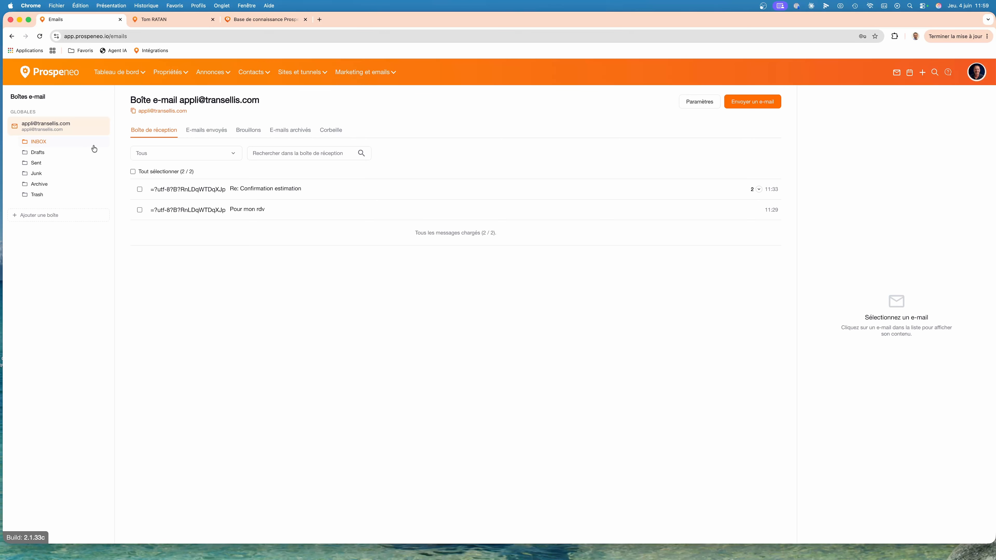
# Expand the "Re: Confirmation estimation" conversation and examine its messages and the quick reply area.
pyautogui.click(758, 190)
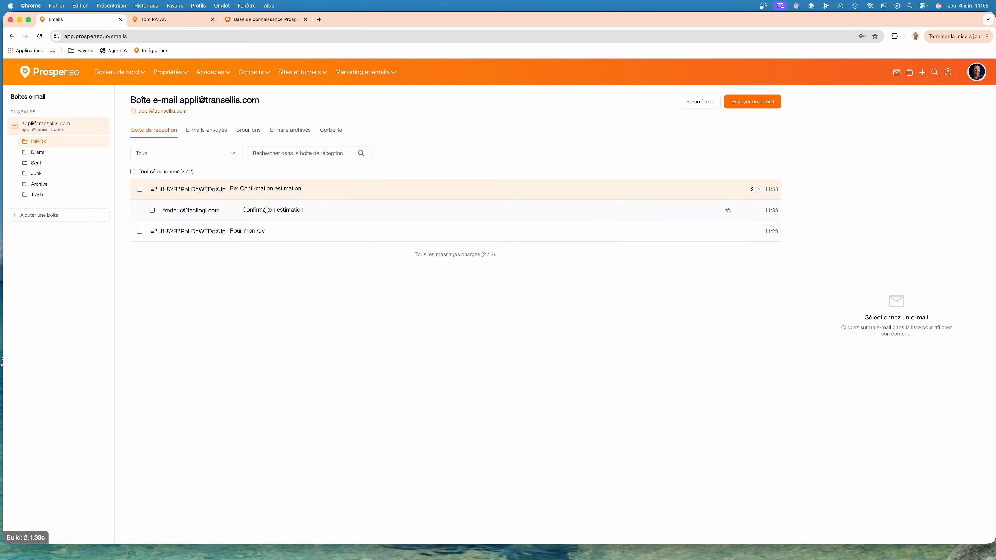
pyautogui.click(275, 211)
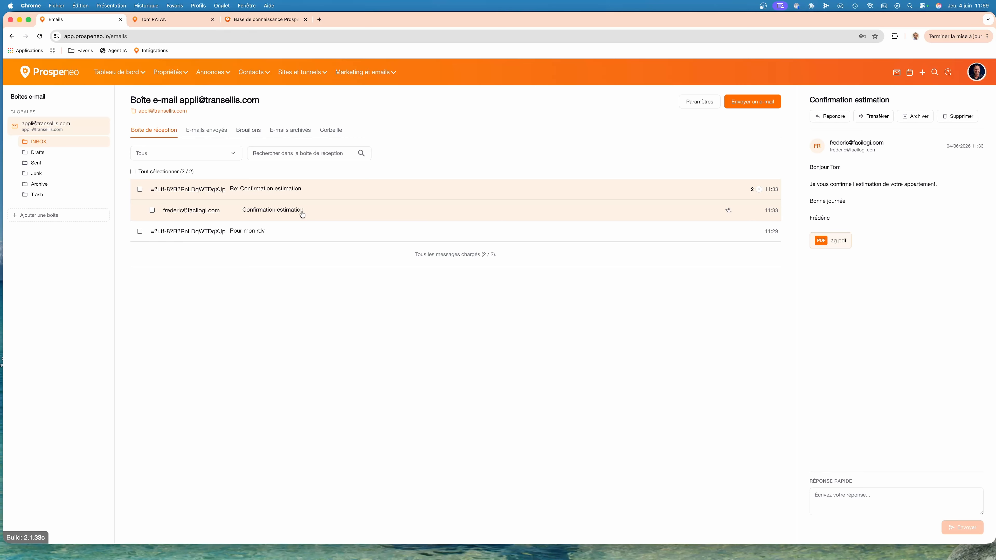
pyautogui.click(304, 190)
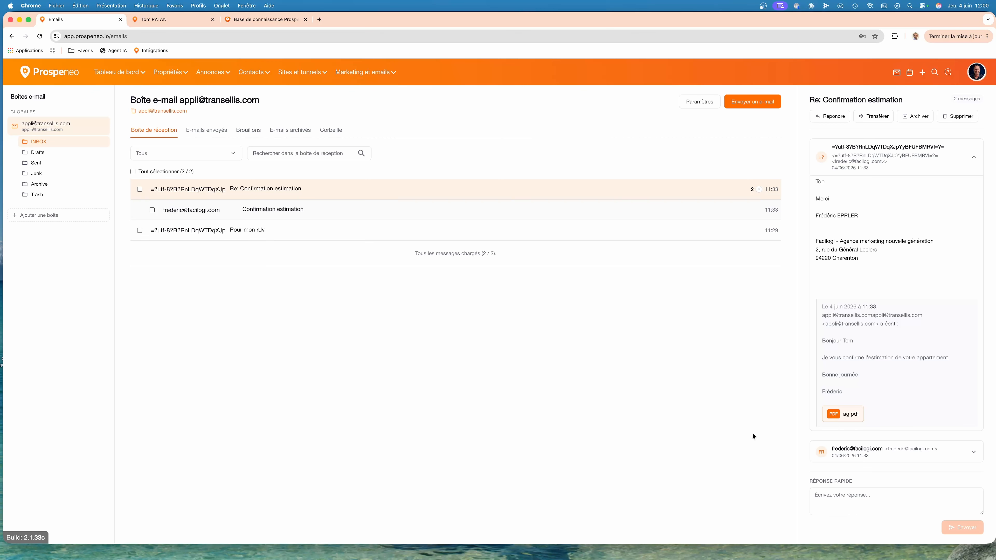
pyautogui.click(856, 497)
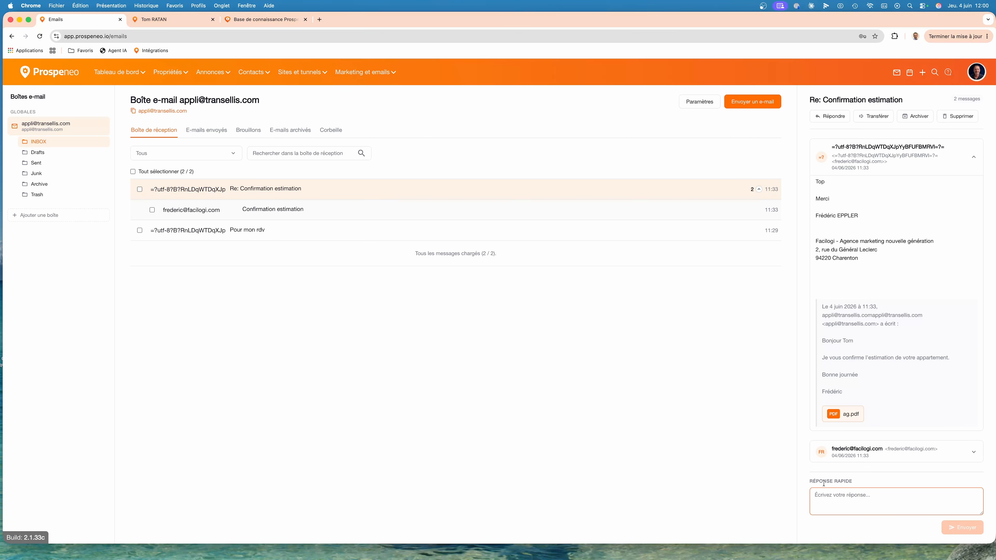
pyautogui.moveTo(810, 481); pyautogui.dragTo(850, 481)
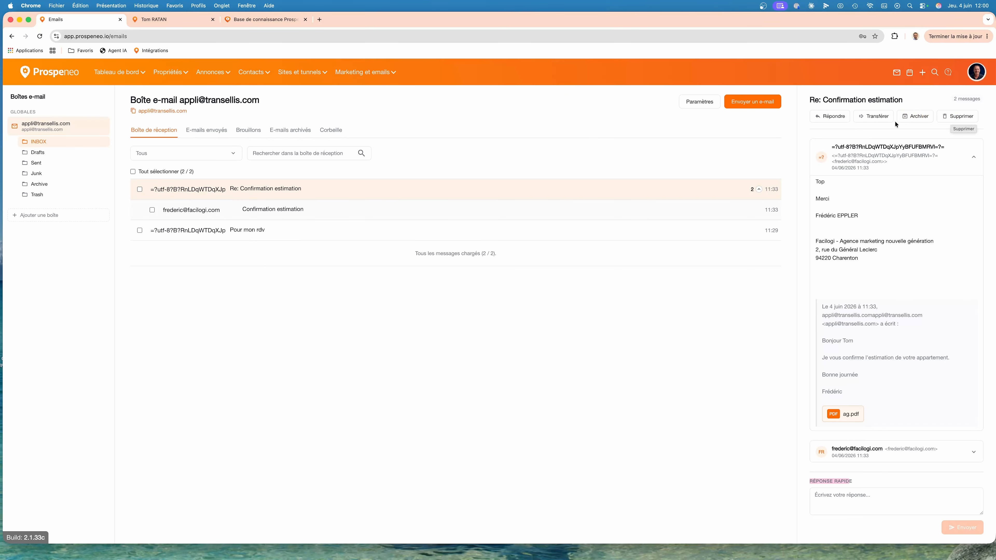
# Start a full reply to "Re: Confirmation estimation" with the message "Merci" in bold.
pyautogui.click(833, 118)
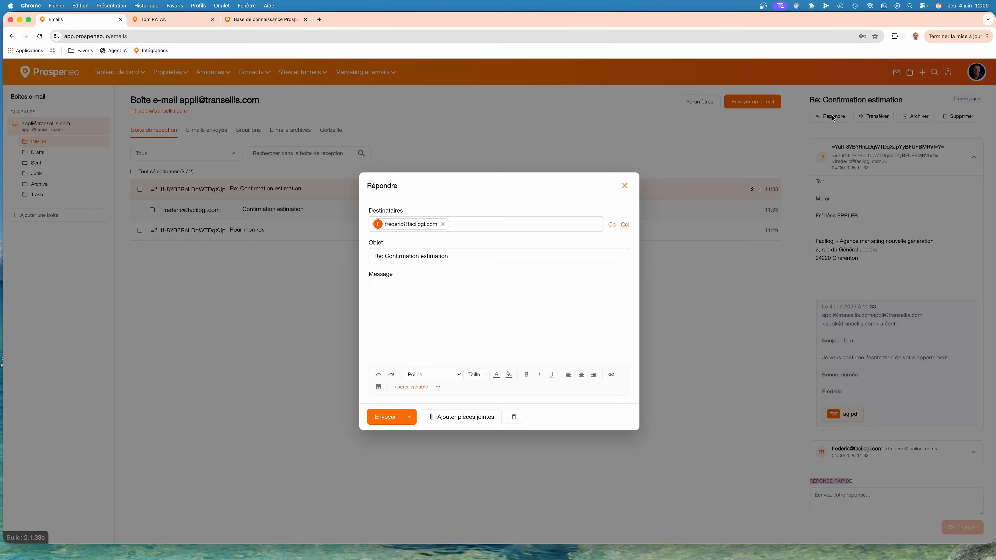
pyautogui.click(418, 298)
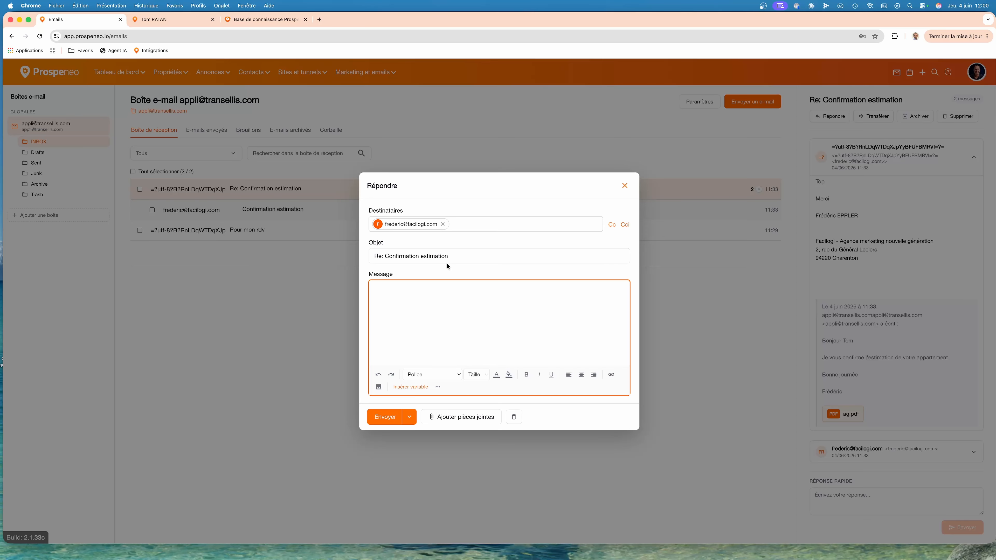
pyautogui.write('Merci')
pyautogui.doubleClick(385, 290)
pyautogui.click(527, 374)
pyautogui.click(454, 305)
# Insert the user's Signature variable below the reply text and send the reply immediately.
pyautogui.click(416, 387)
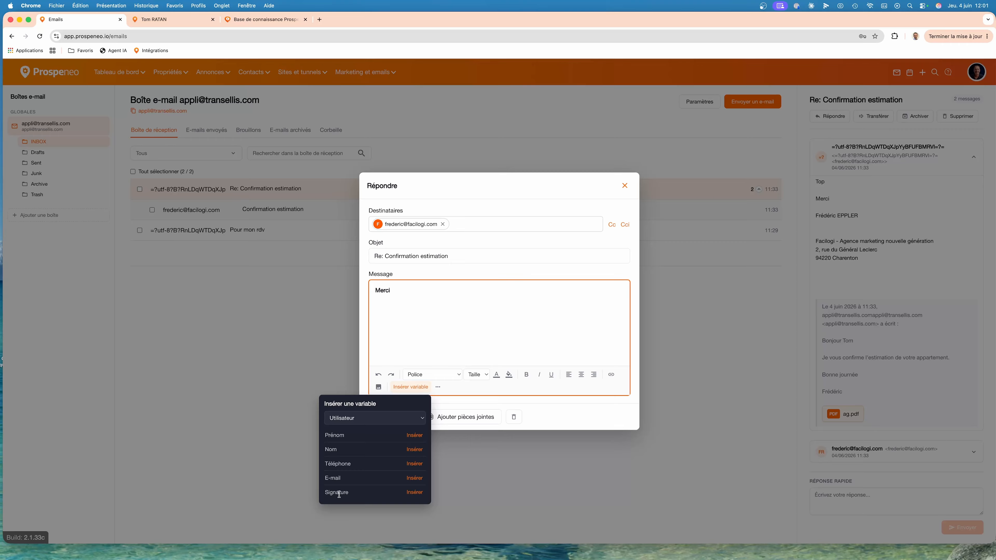
pyautogui.click(414, 492)
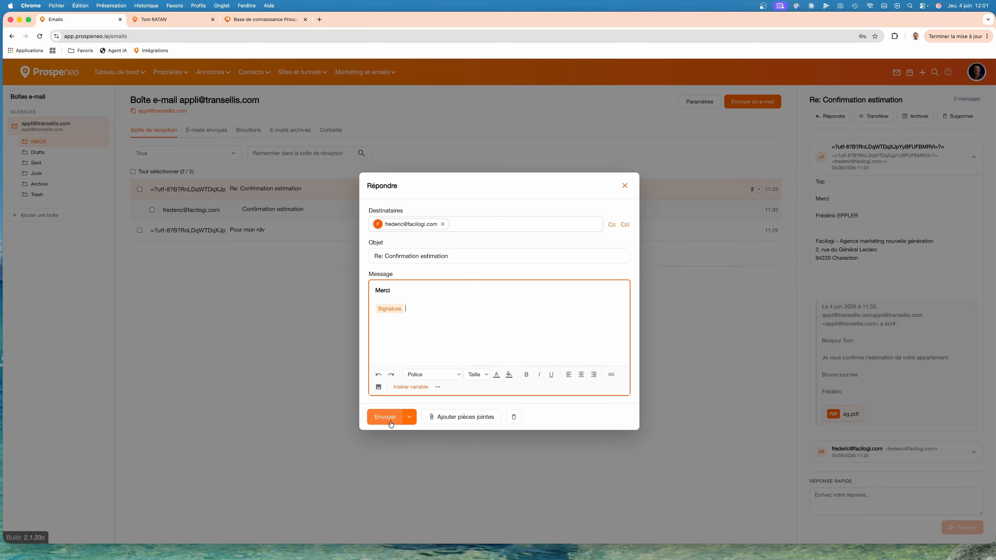
pyautogui.click(409, 417)
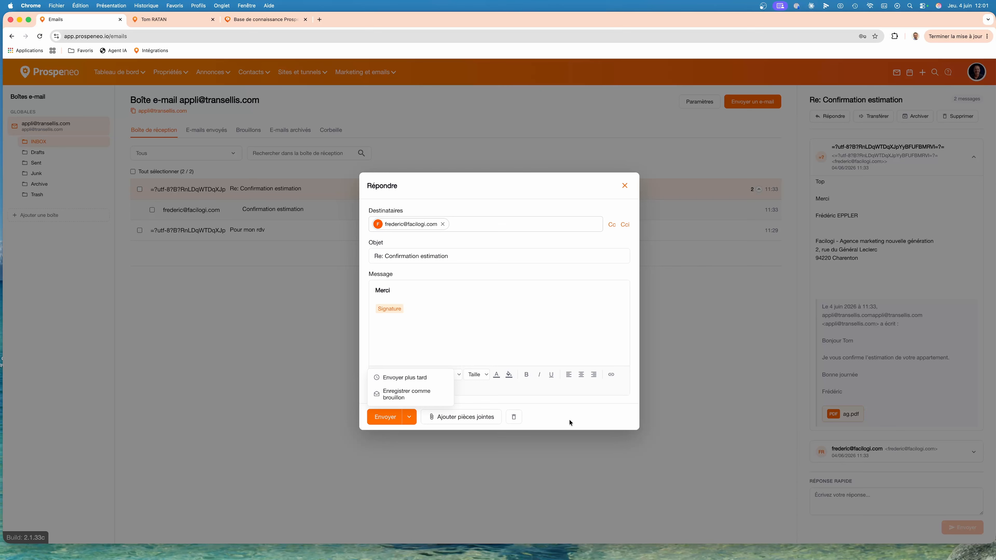
pyautogui.click(386, 417)
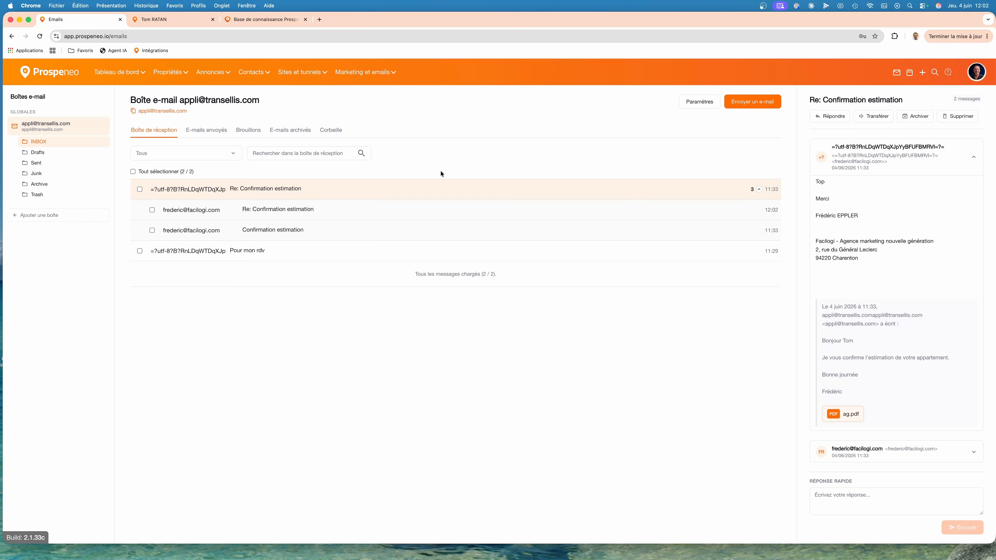
# Reopen the "Re: Confirmation estimation" conversation to review the reply just sent.
pyautogui.click(272, 192)
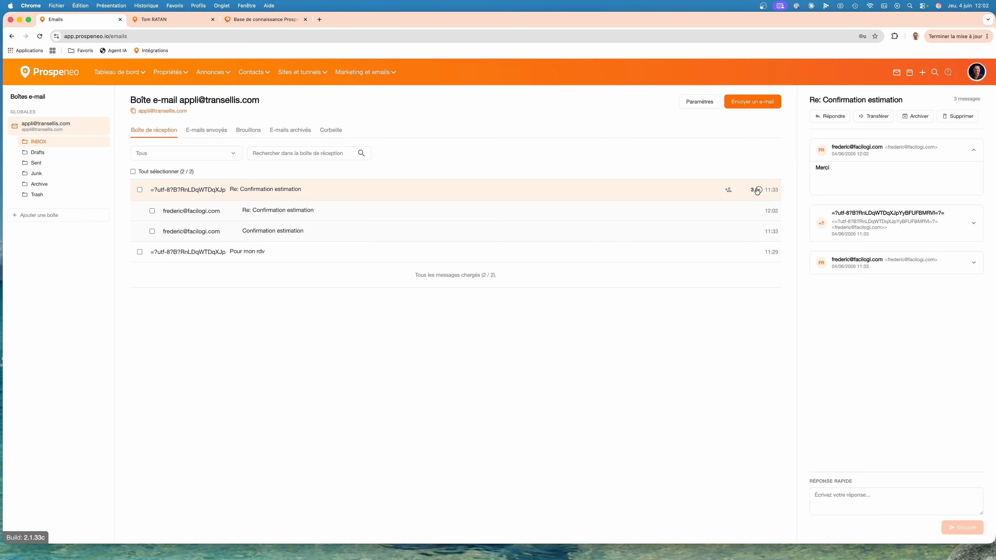
# Assign the "Re: Confirmation estimation" conversation to the first listed agent and open that agent's entry among the mailboxes.
pyautogui.moveTo(729, 191)
pyautogui.click(728, 191)
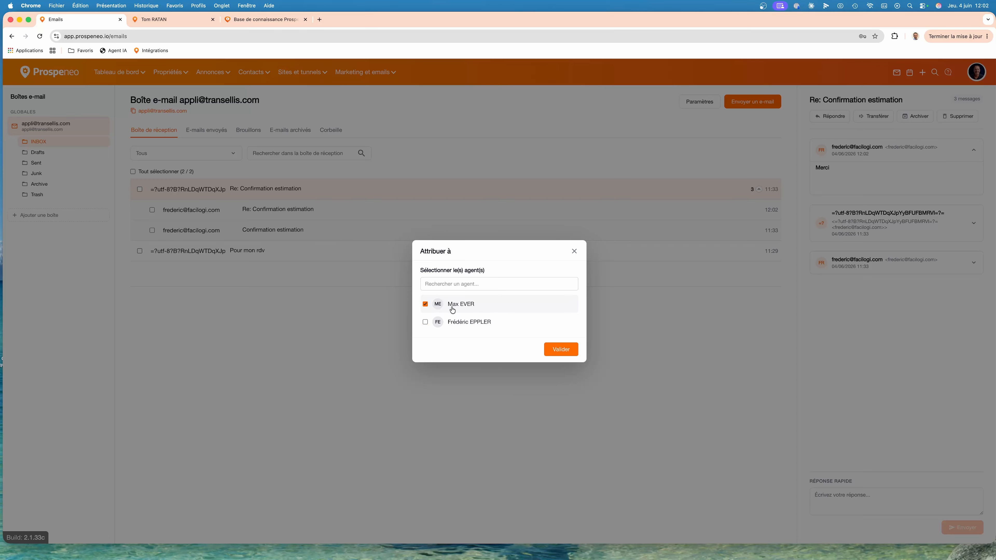
pyautogui.click(561, 350)
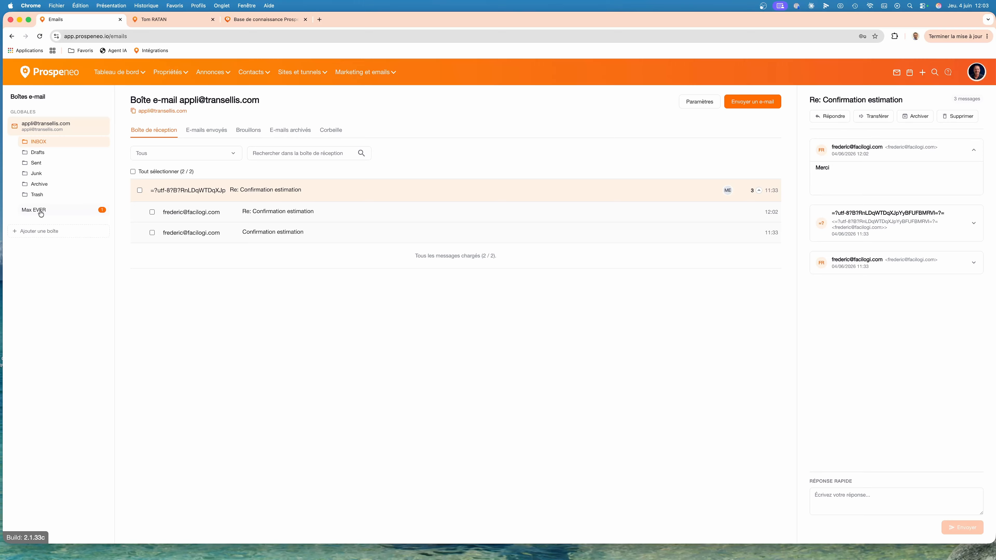
pyautogui.click(40, 212)
pyautogui.moveTo(724, 193)
# Start a new e-mail and add an existing contact as recipient, searching by the contact's last name.
pyautogui.click(762, 106)
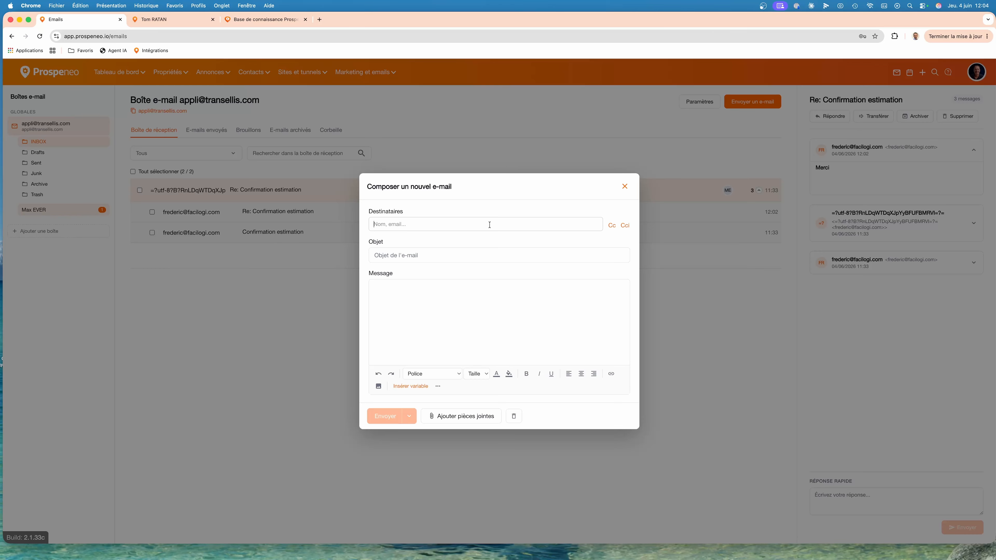
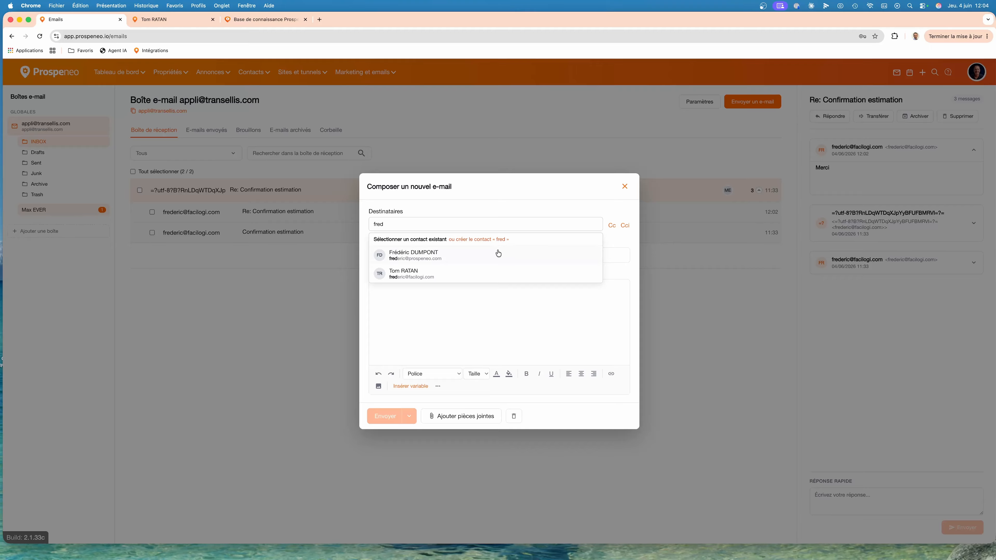
pyautogui.moveTo(408, 223); pyautogui.dragTo(364, 224)
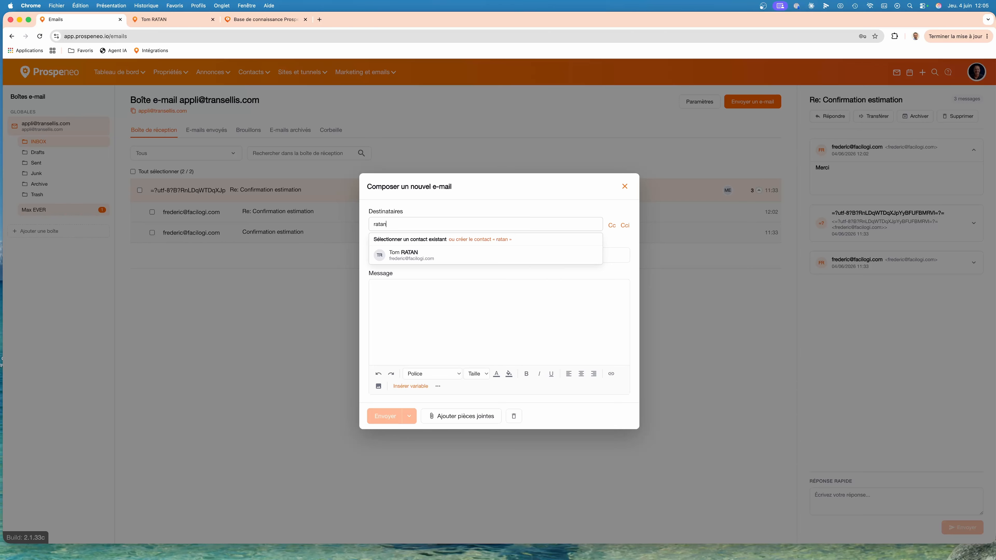
pyautogui.click(412, 258)
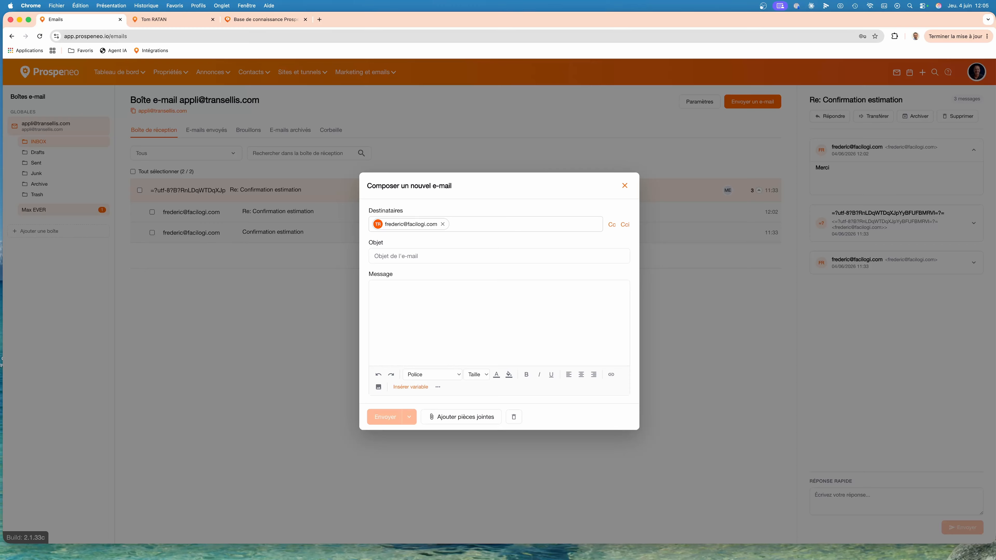
# Enter "femme@" as a second recipient and start creating a new contact of type Personne from it.
pyautogui.write('femme')
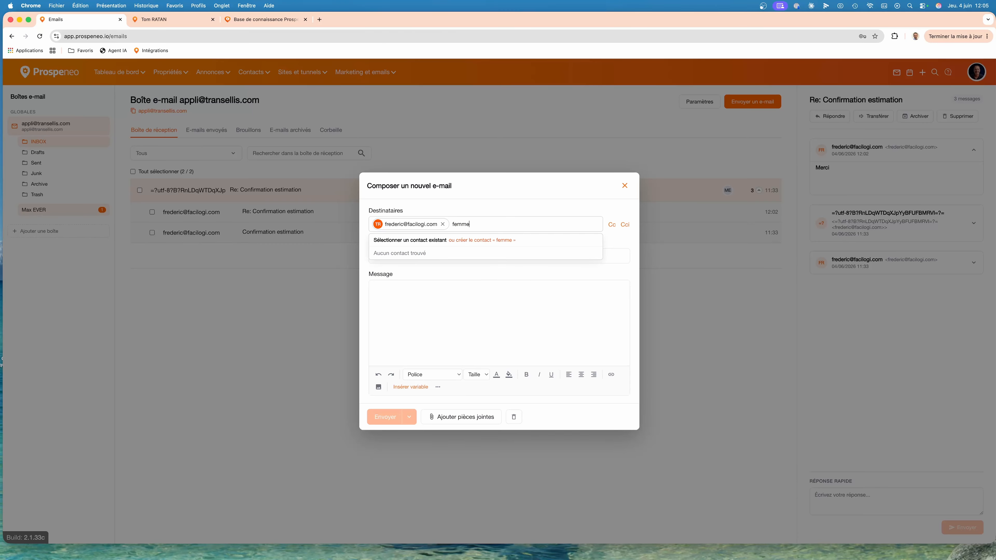
pyautogui.write('@')
pyautogui.click(502, 240)
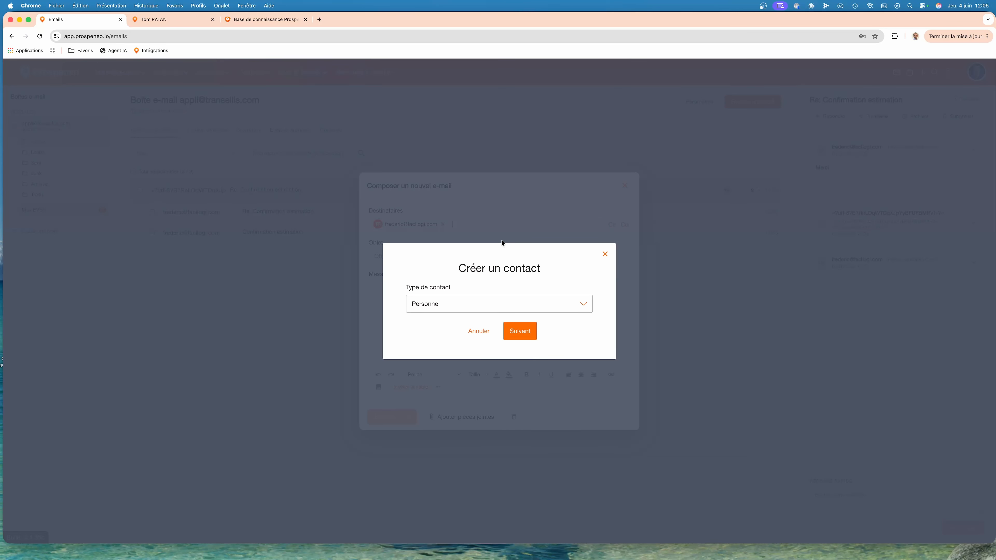
pyautogui.click(456, 304)
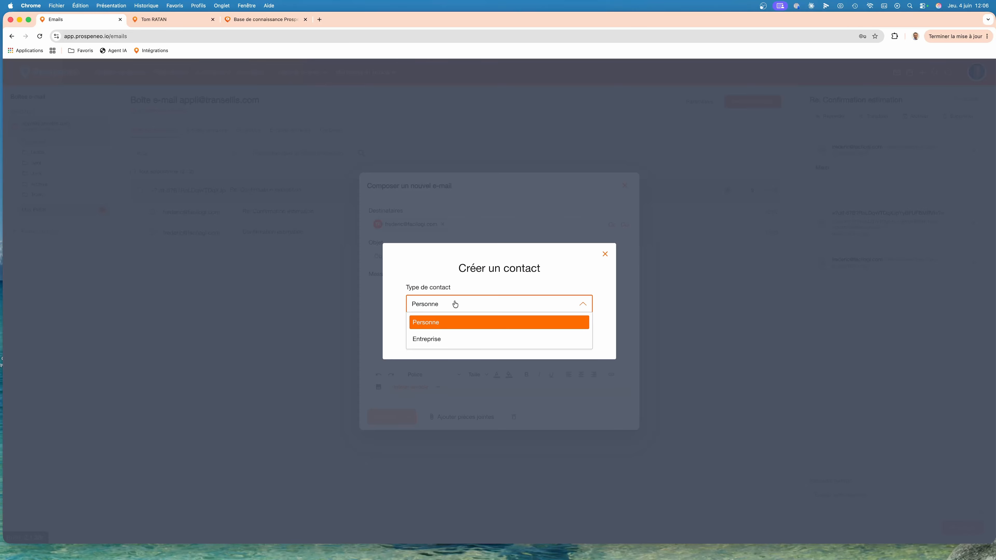
pyautogui.click(455, 305)
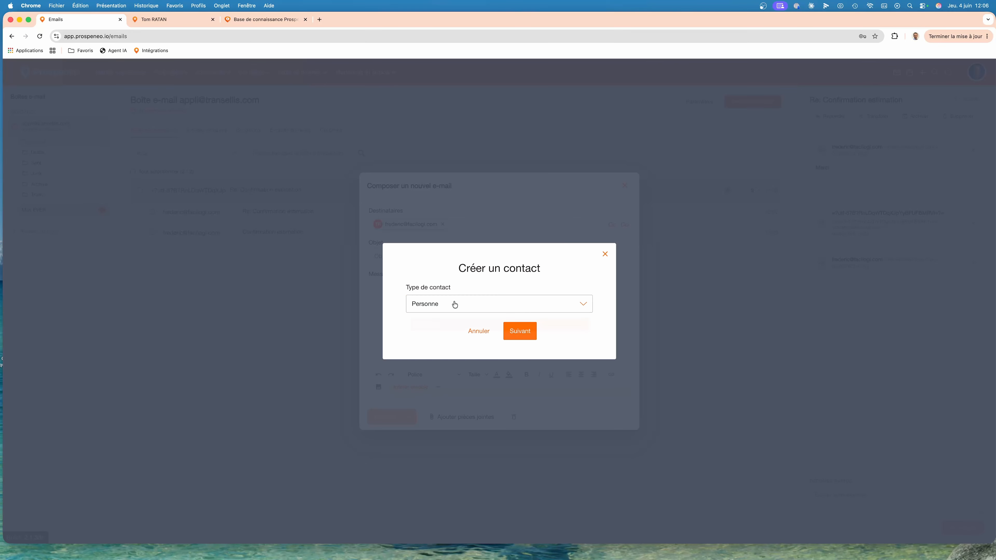
pyautogui.click(521, 331)
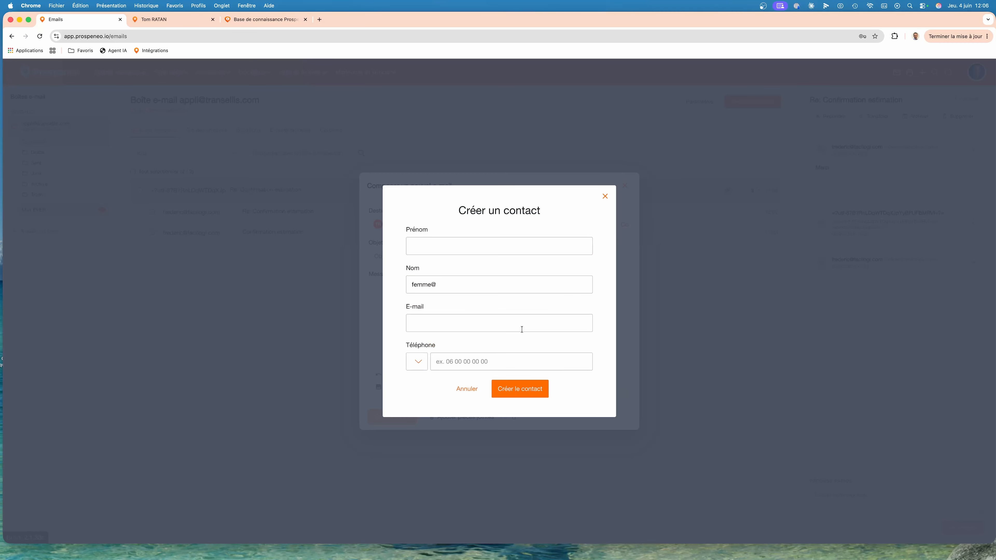
# Move the pre-filled name text to the new contact's E-mail field and enter the contact's last name and first name.
pyautogui.click(457, 285)
pyautogui.press('super+a')
pyautogui.press('super+c')
pyautogui.press('BackSpace')
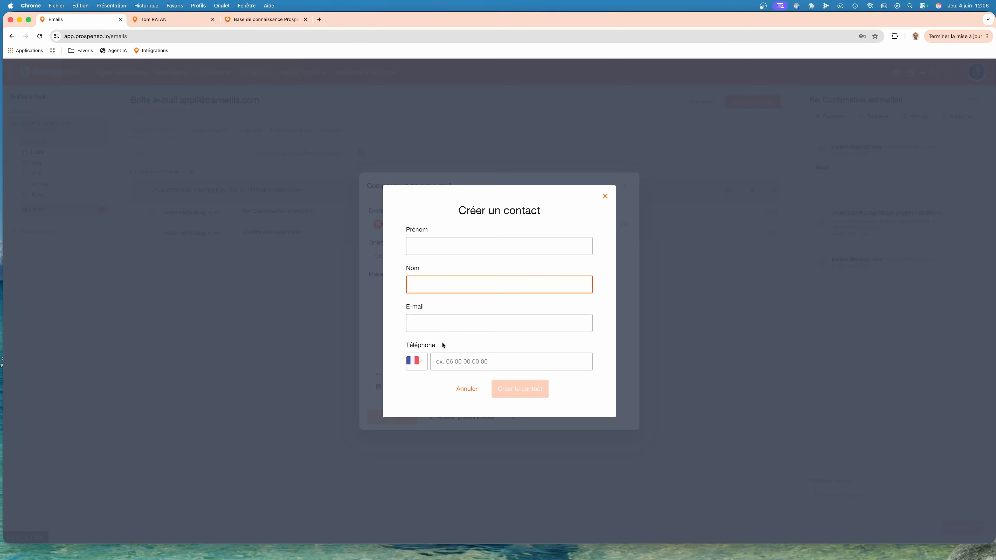
pyautogui.click(437, 325)
pyautogui.press('super+v')
pyautogui.click(436, 283)
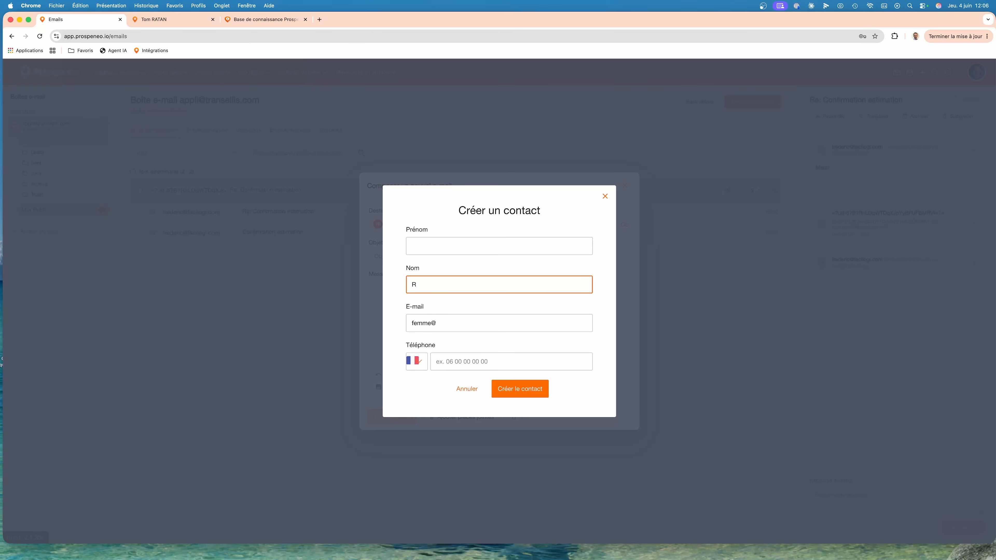
pyautogui.click(459, 250)
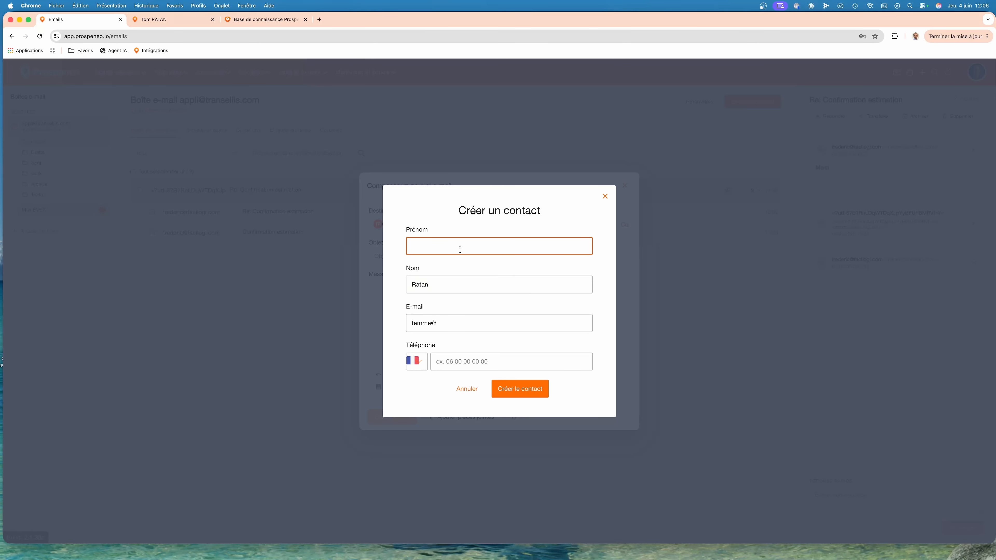
# Replace the partial address with the new contact's full e-mail address and create the contact as a recipient.
pyautogui.click(474, 323)
pyautogui.write('ha')
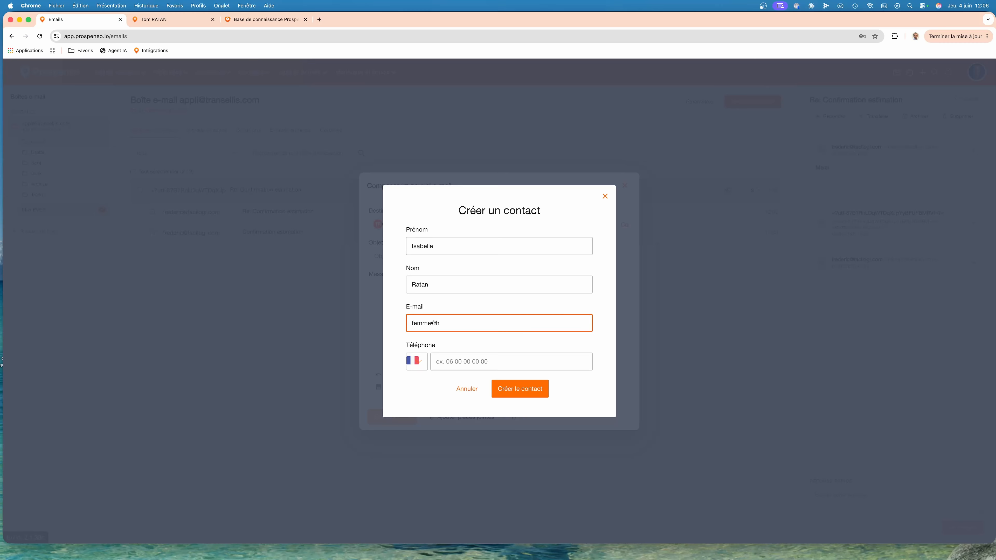
pyautogui.press('BackSpace')
pyautogui.press('BackSpace')
pyautogui.press('BackSpace')
pyautogui.press('BackSpace')
pyautogui.press('BackSpace')
pyautogui.press('BackSpace')
pyautogui.click(509, 388)
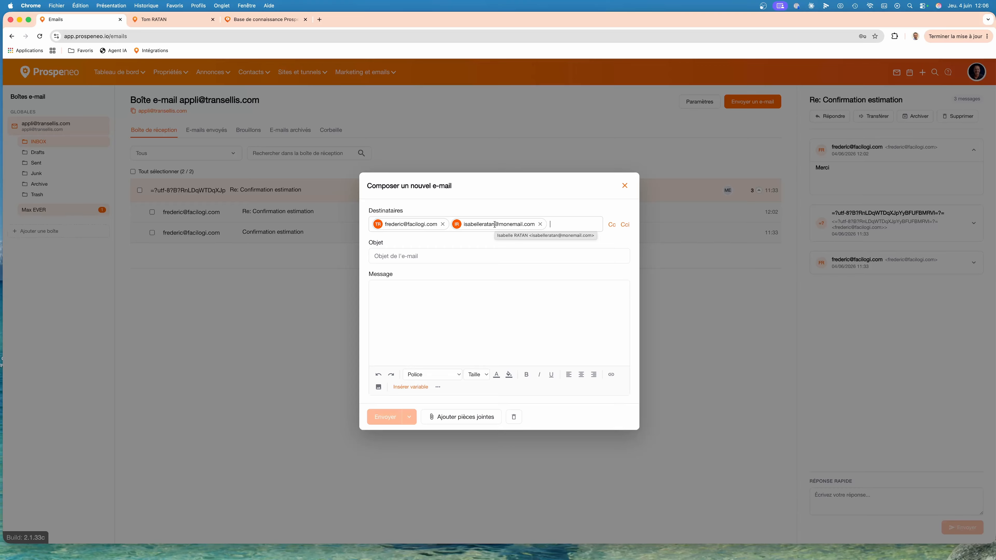
# Set the e-mail's subject to "ssaa" and write "sasa" as the message.
pyautogui.click(453, 256)
pyautogui.write('ssaa')
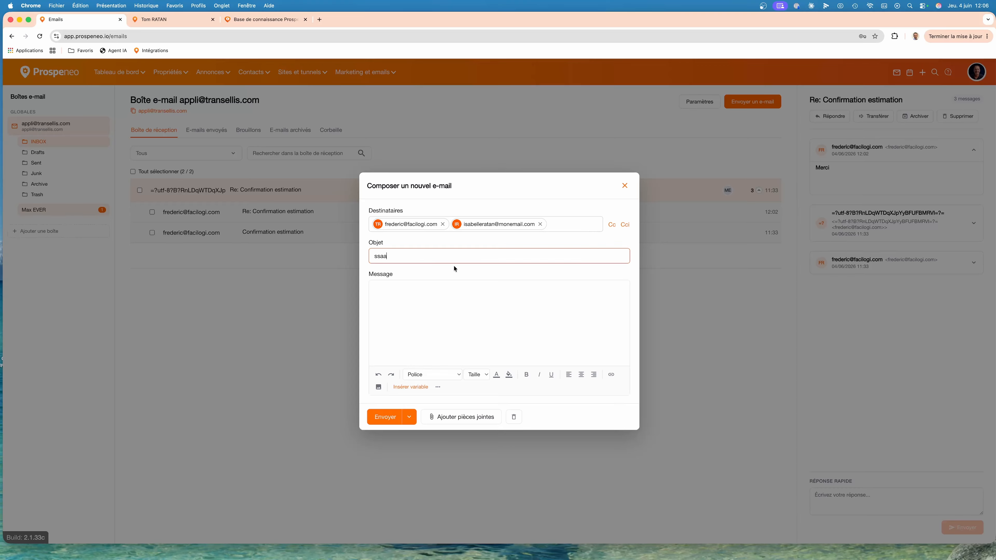
pyautogui.click(435, 300)
pyautogui.write('sasa')
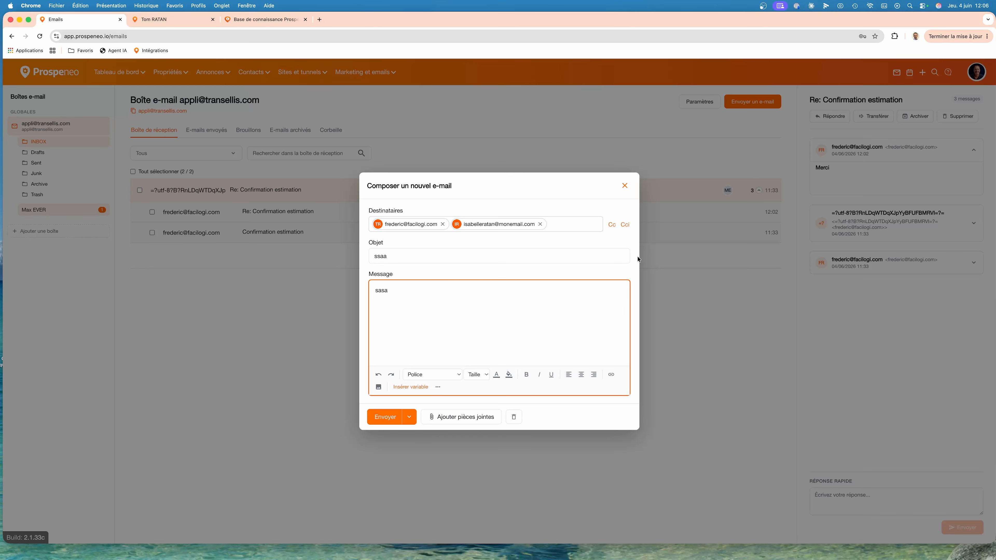
# Add the Cc and Cci fields to the new e-mail and open the document picker for attachments.
pyautogui.click(612, 224)
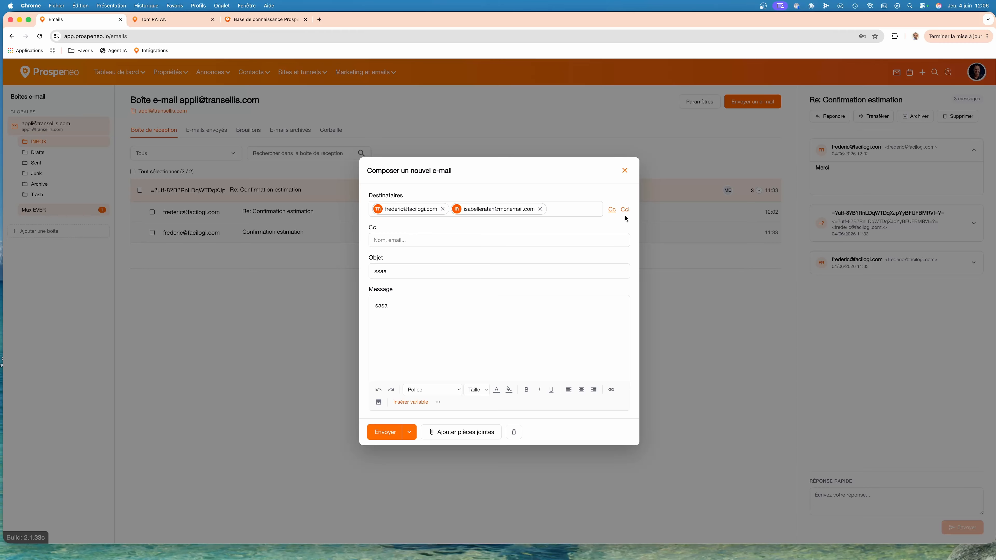
pyautogui.click(625, 210)
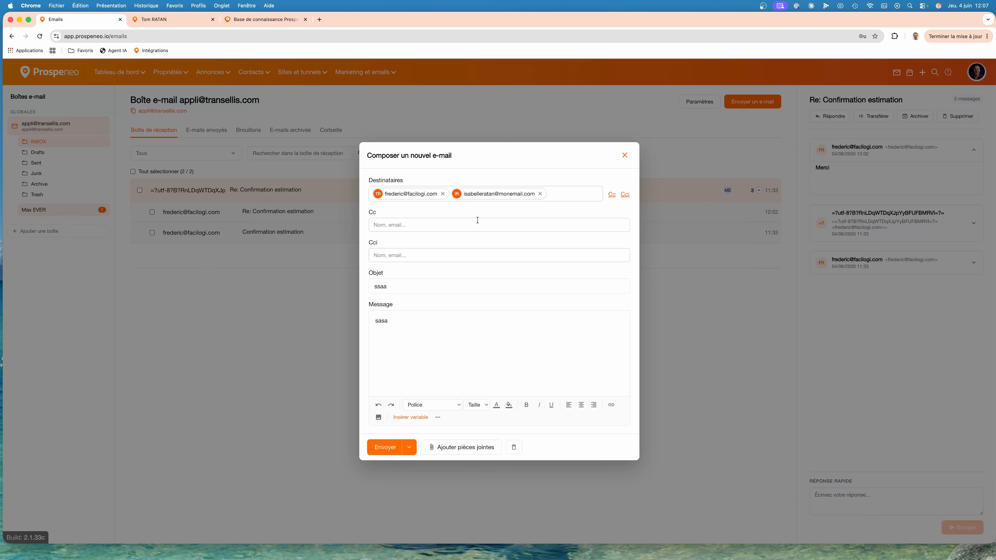
pyautogui.click(476, 447)
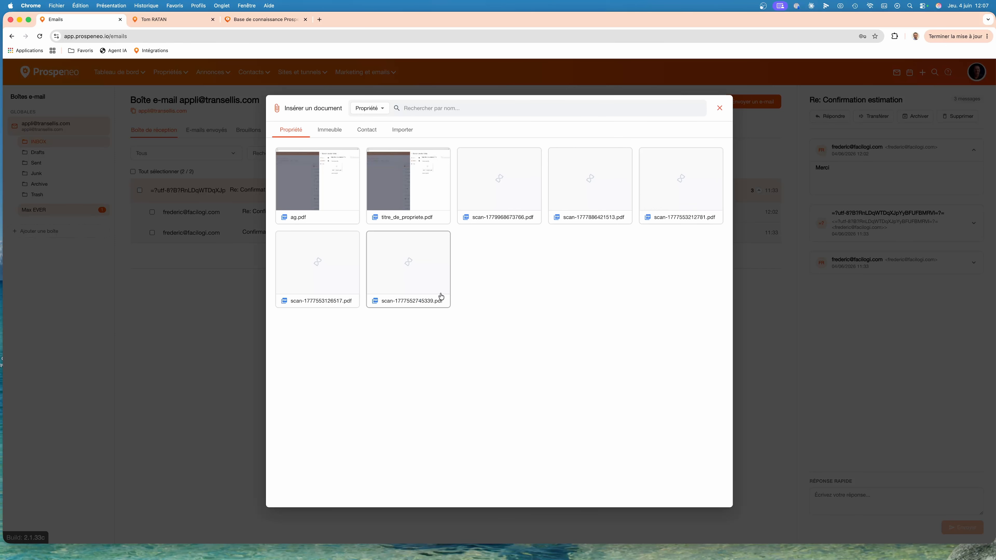